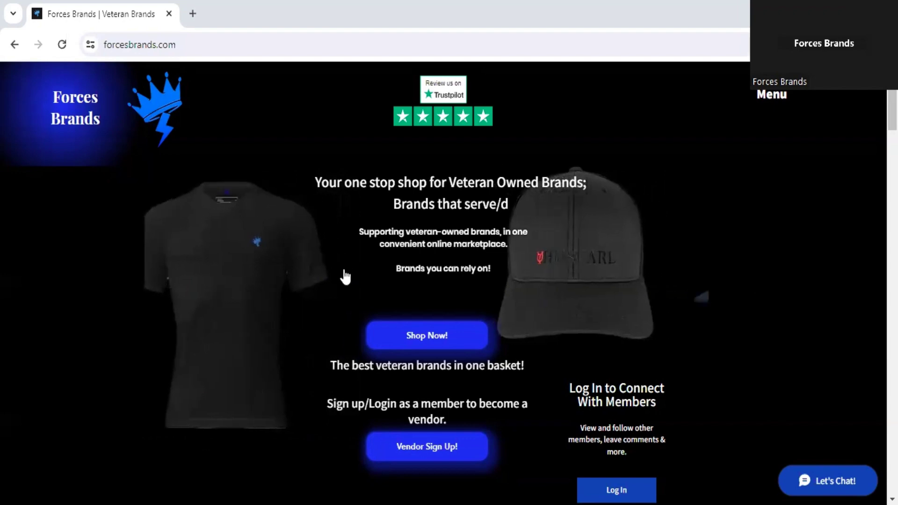
Browse the all-products store page, then return to the Forces Brands home page
scroll(431, 257, "down", 2)
left_click(442, 257)
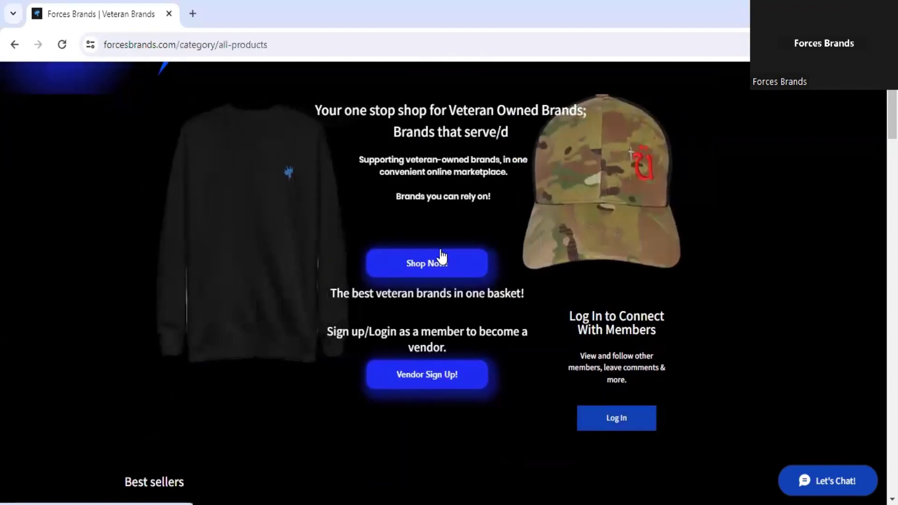
scroll(452, 253, "down", 9)
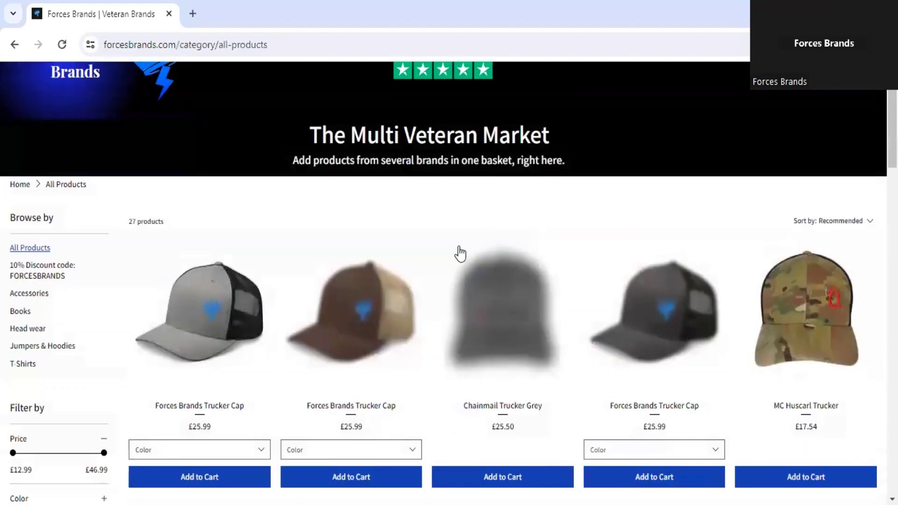
scroll(577, 281, "down", 2)
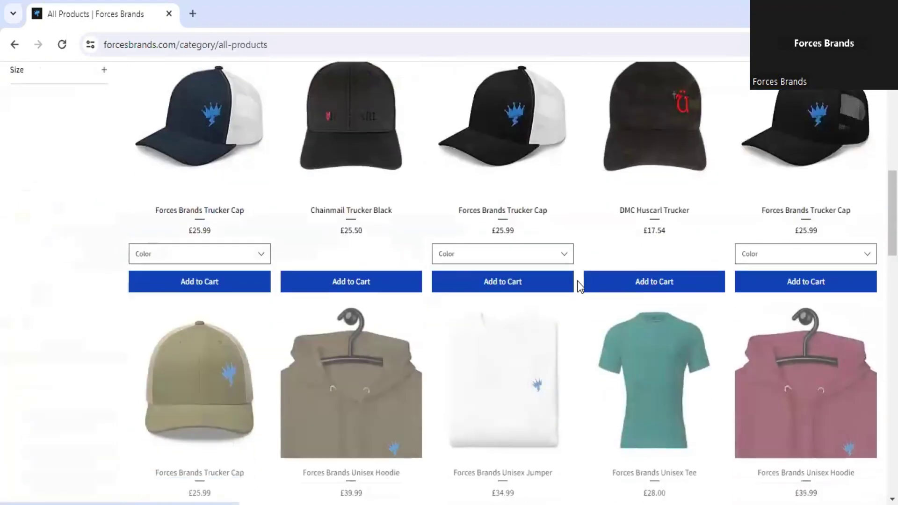
scroll(567, 281, "down", 3)
scroll(470, 258, "up", 3)
scroll(470, 258, "up", 5)
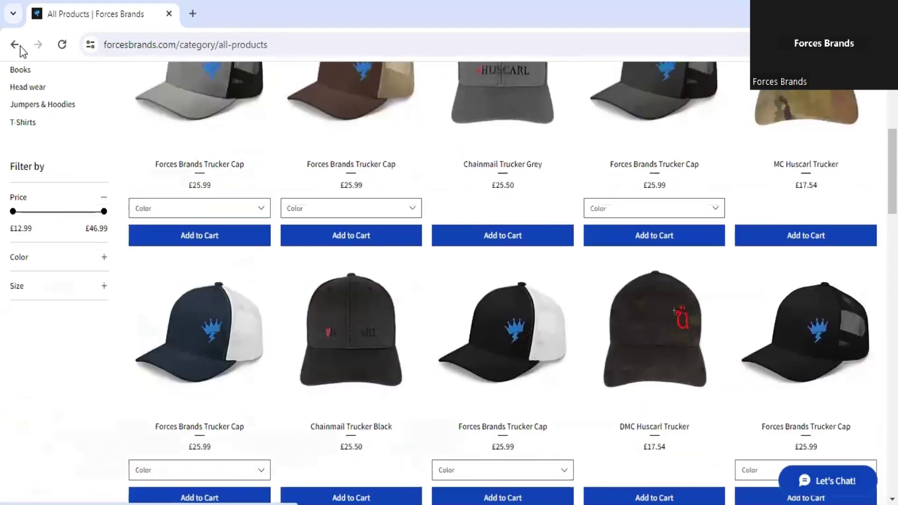
left_click(14, 45)
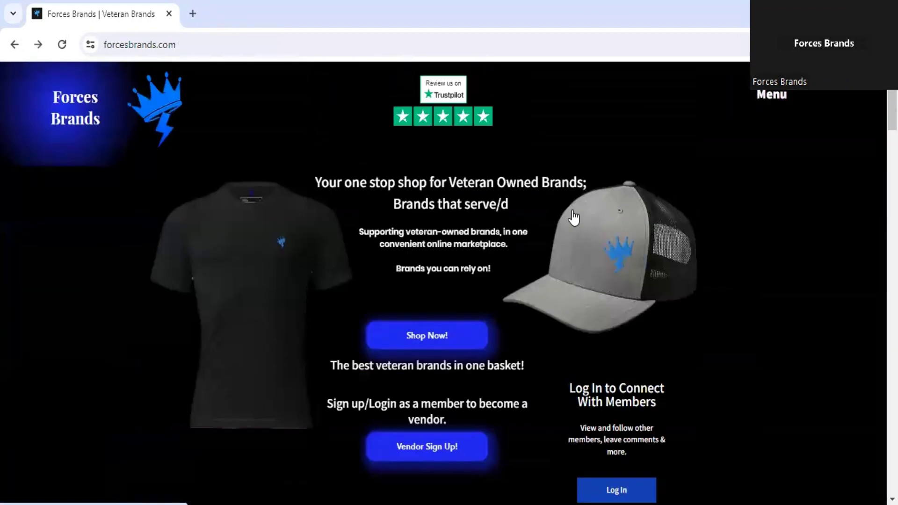
Sign in as a site member from the 'Log In to Connect With Members' section
scroll(569, 212, "down", 3)
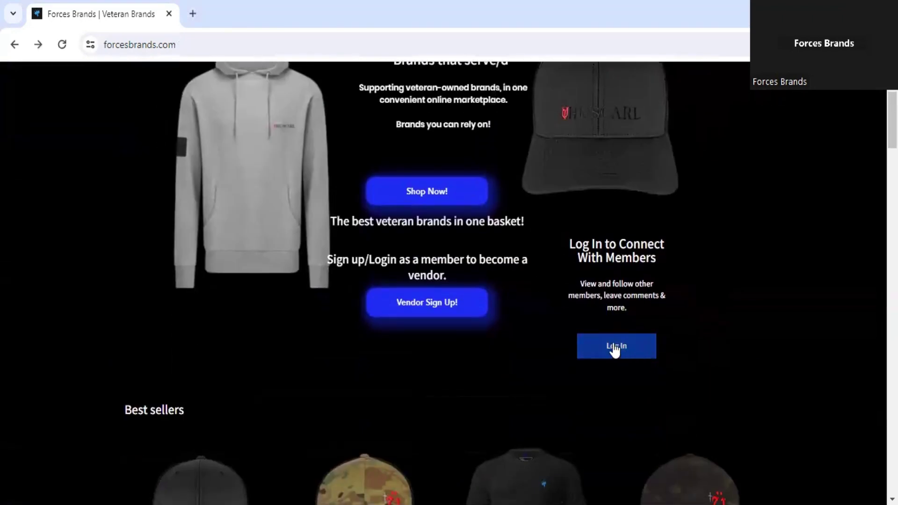
left_click(625, 345)
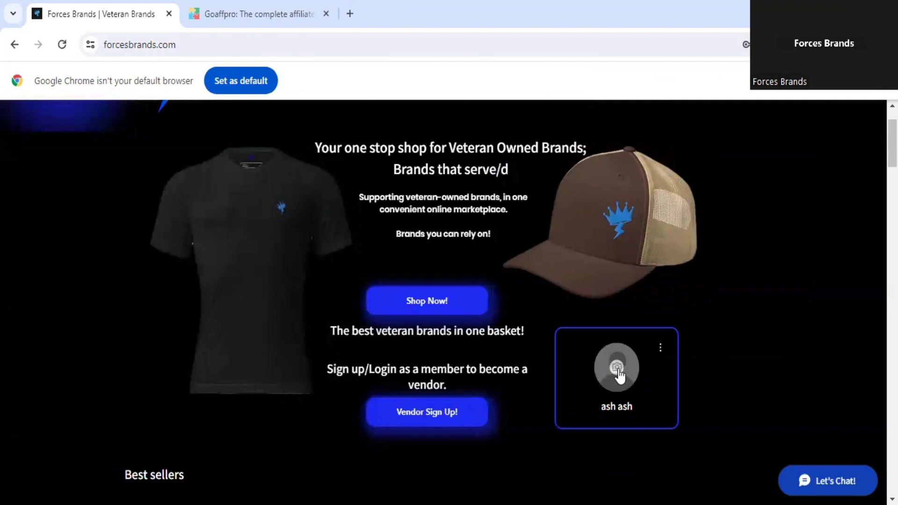
scroll(519, 285, "down", 3)
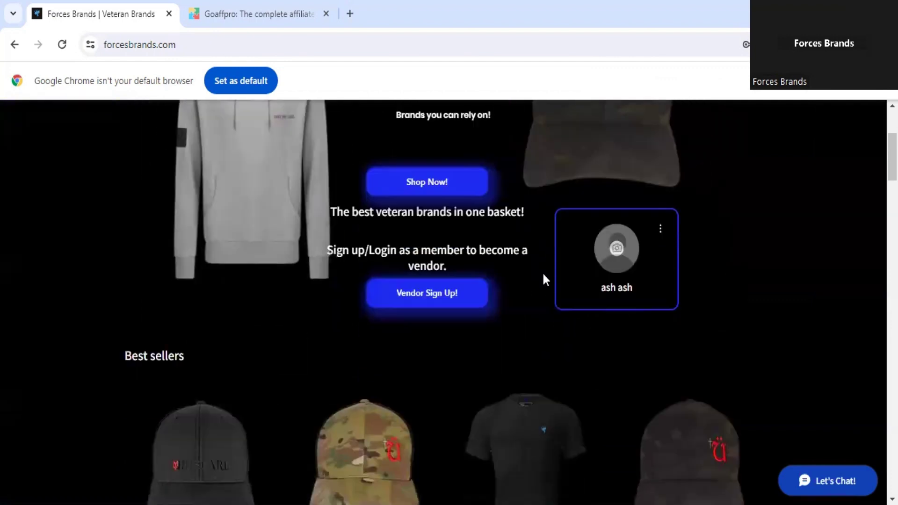
scroll(544, 279, "down", 1)
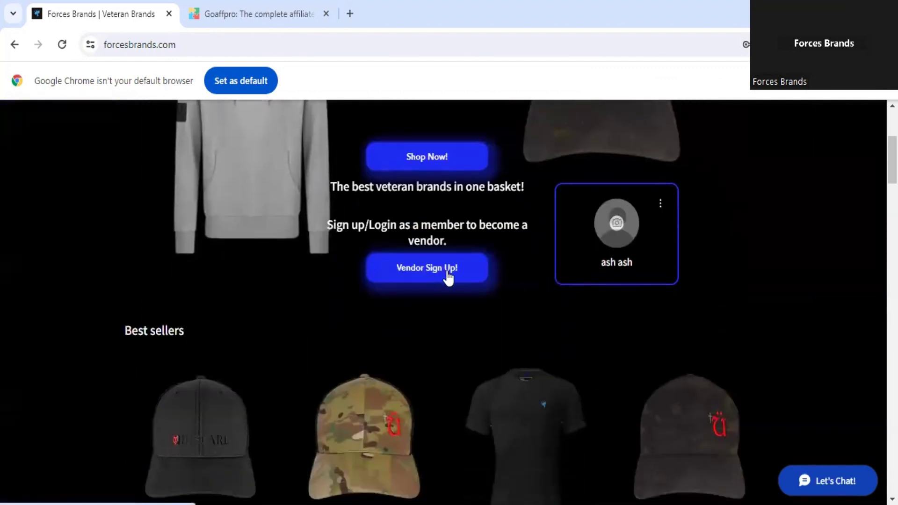
Register the member as a vendor through Vendor Sign Up! and the Become A Vendor form
left_click(447, 272)
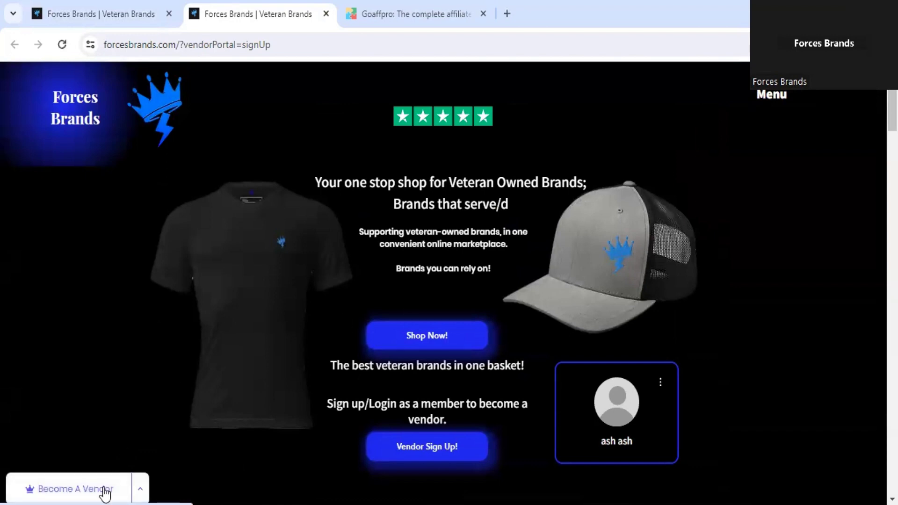
left_click(82, 495)
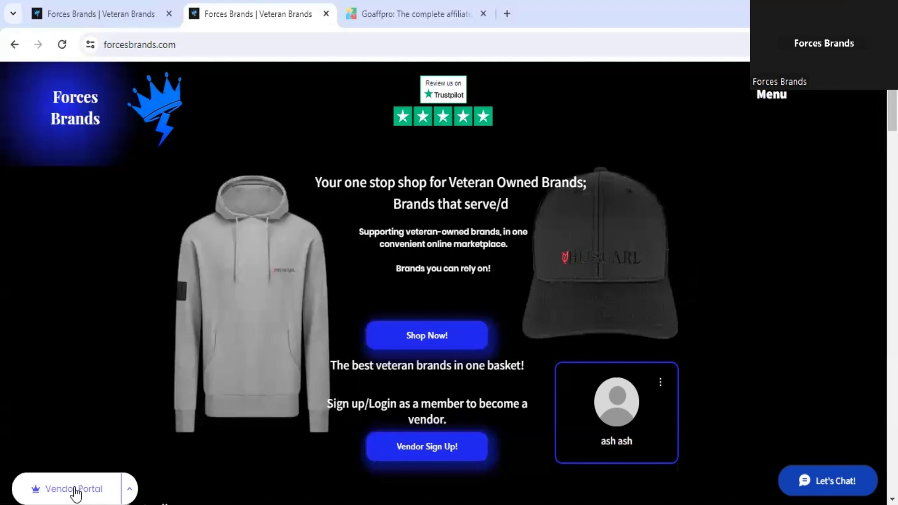
Open the vendor portal and review its statistics and product list
left_click(75, 490)
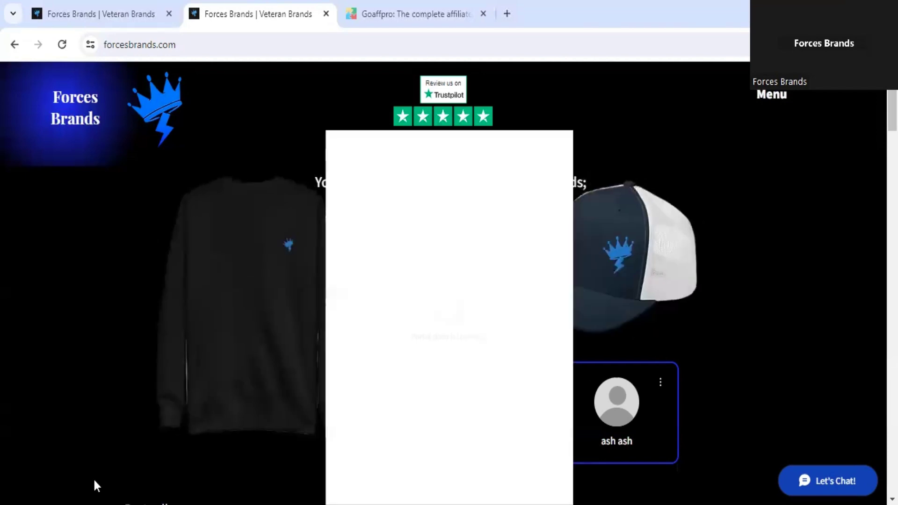
scroll(342, 195, "down", 8)
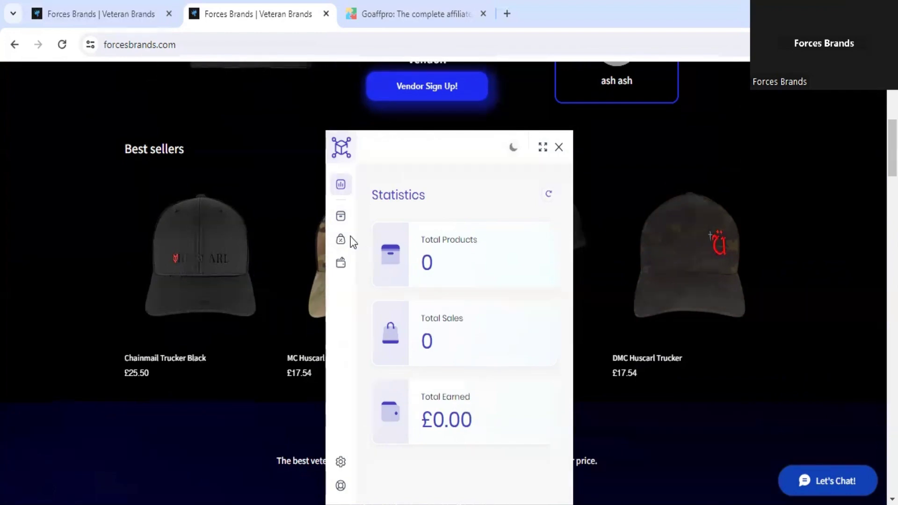
left_click(340, 219)
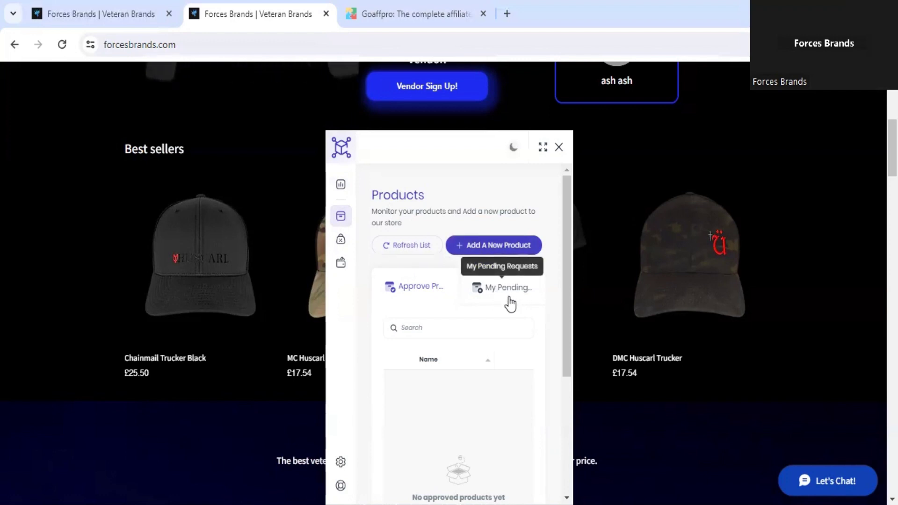
scroll(495, 296, "down", 4)
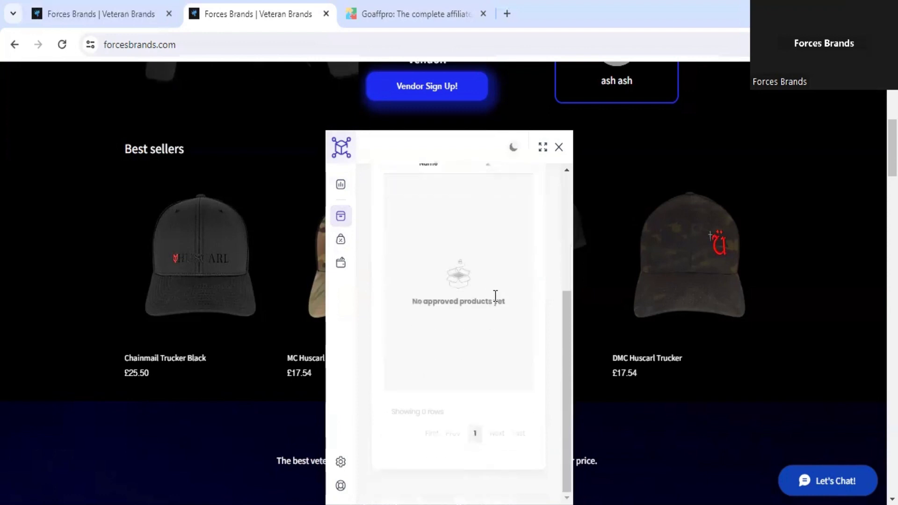
scroll(491, 296, "up", 4)
Check the £0.00 sales and payments and the profile settings, then go back to Products
left_click(341, 241)
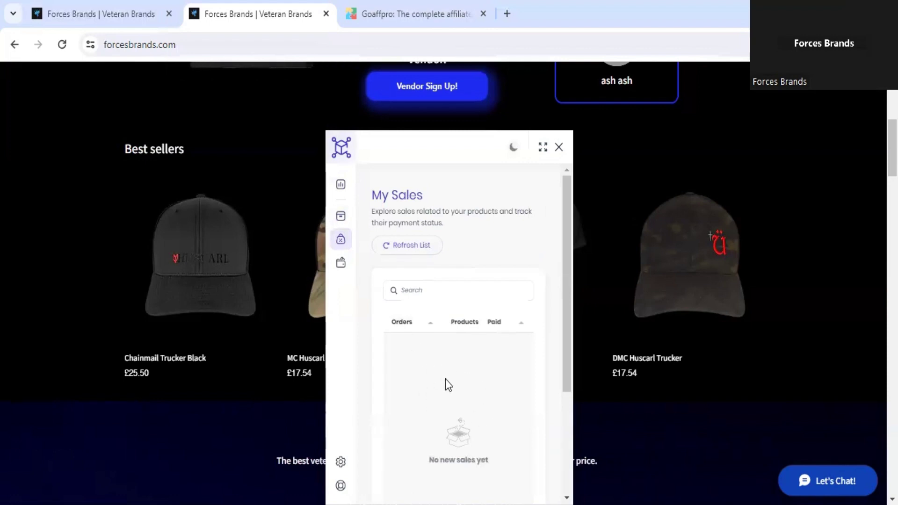
left_click(341, 264)
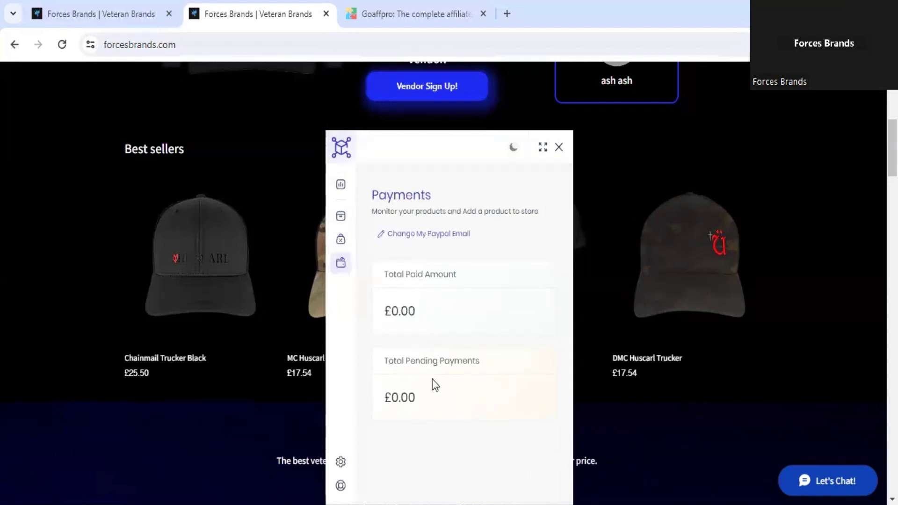
left_click(341, 462)
scroll(431, 352, "down", 3)
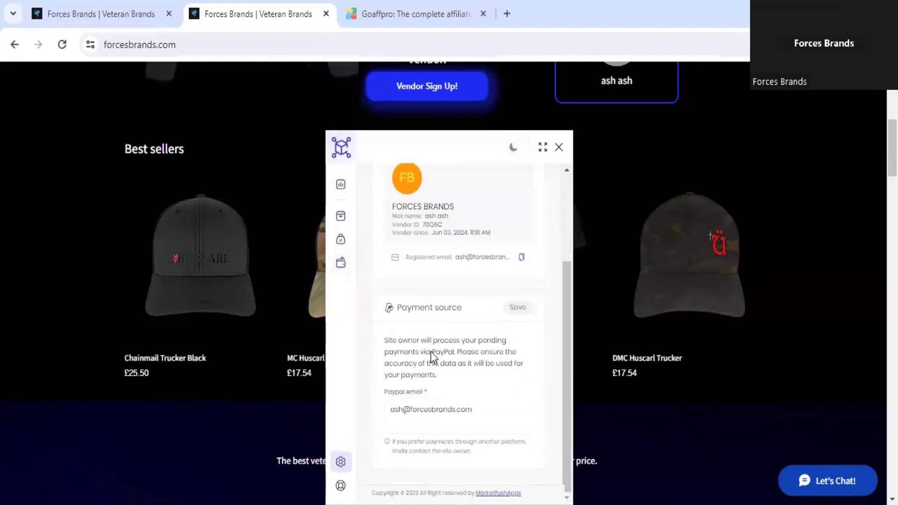
scroll(431, 352, "up", 3)
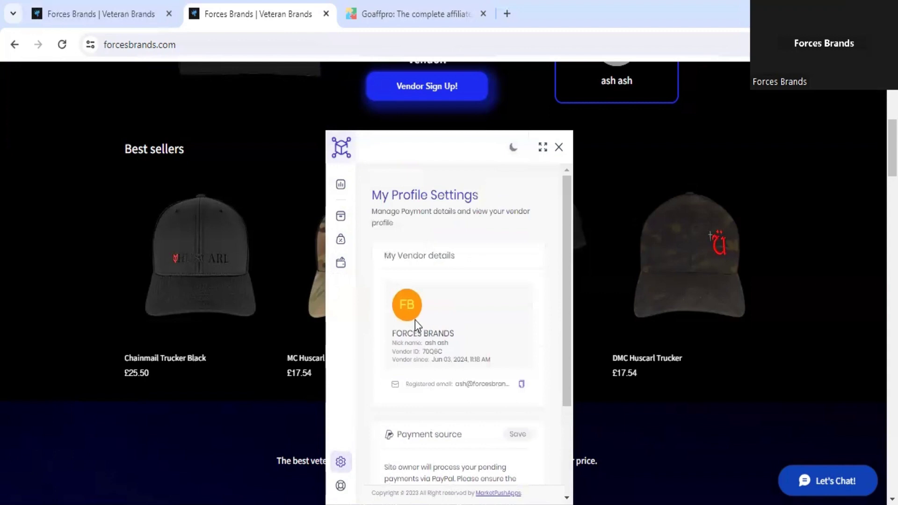
left_click(341, 218)
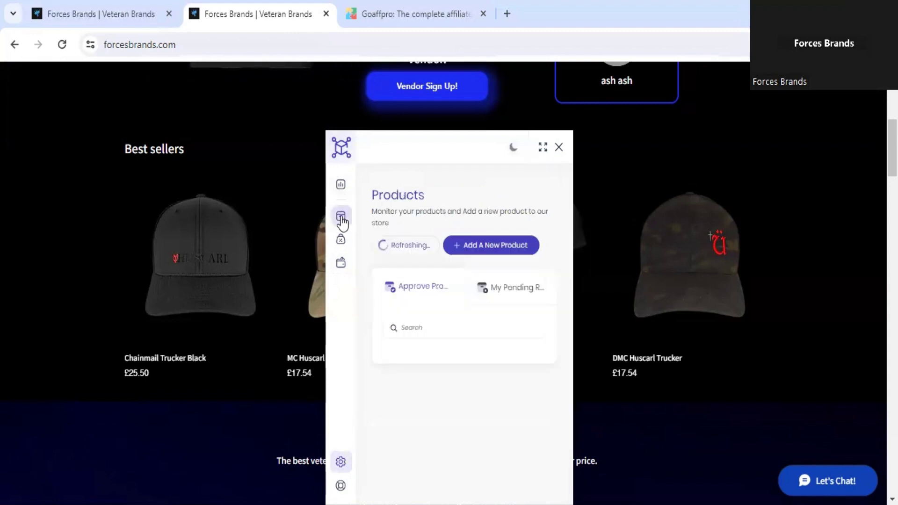
Start a new product and name it 'ASh'
left_click(491, 248)
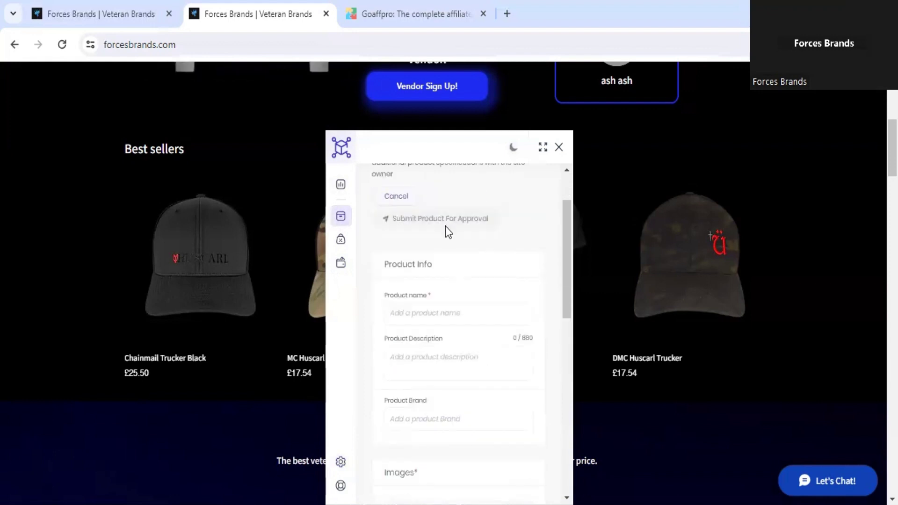
scroll(445, 234, "down", 2)
left_click(443, 248)
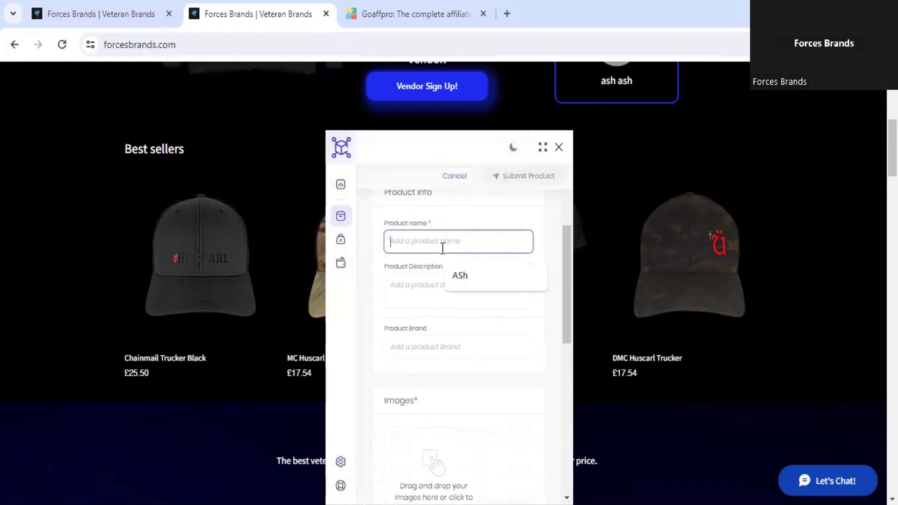
left_click(468, 279)
Enter 'Ash' as the product description and choose the suggested 'Ash' brand
left_click(452, 290)
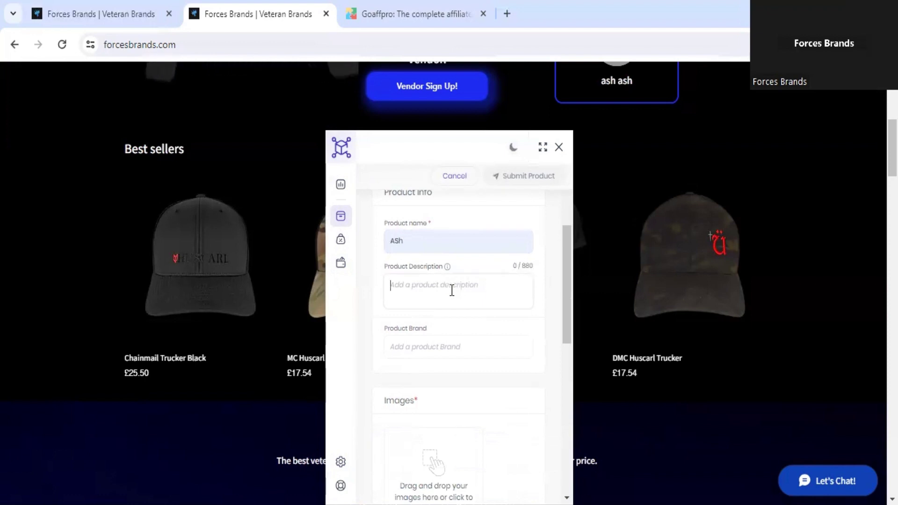
type("Ash")
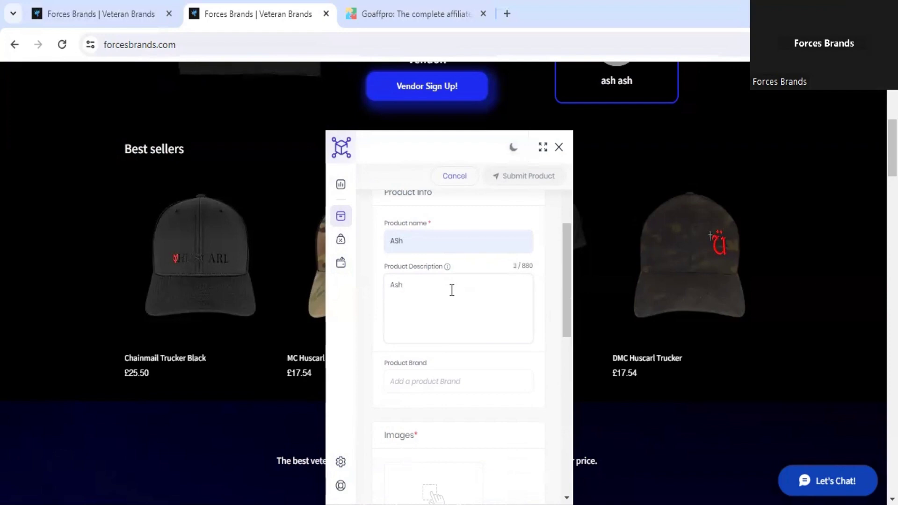
left_click(461, 381)
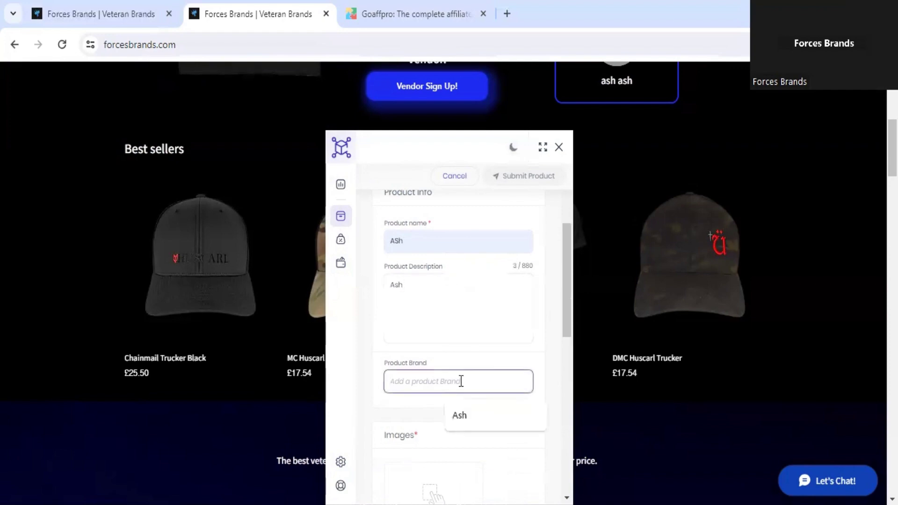
left_click(473, 416)
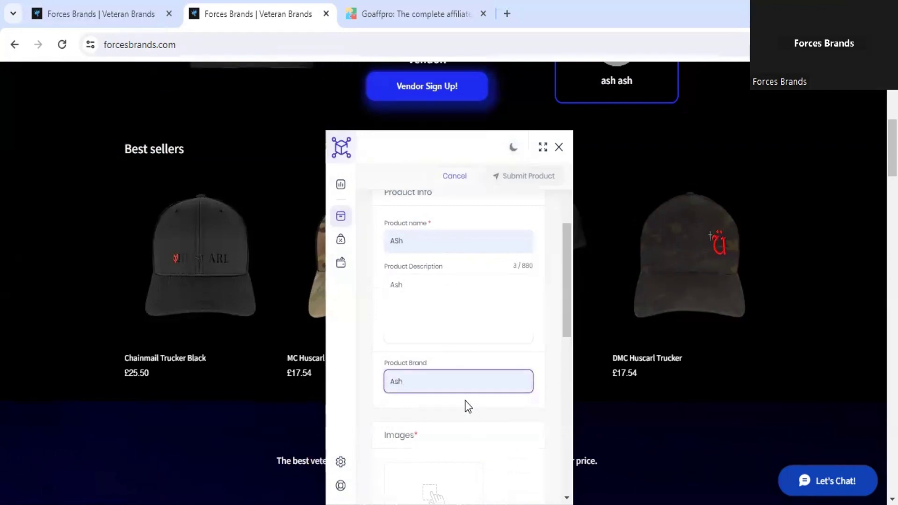
left_click(436, 484)
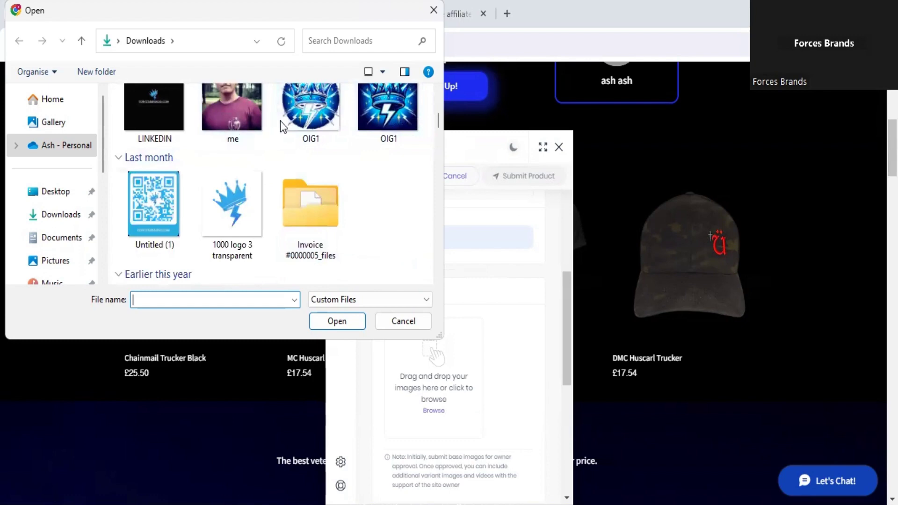
Select both OIG1 crown images in Downloads and upload them as product images
left_click(386, 114)
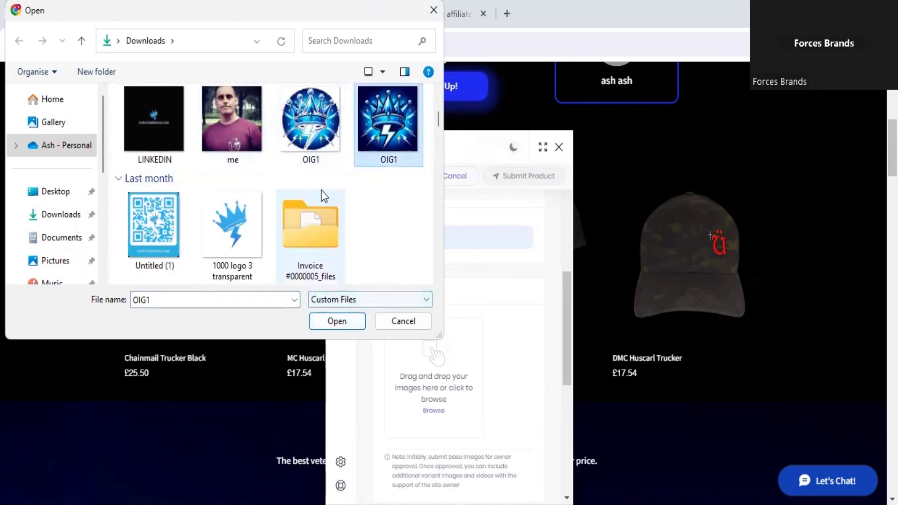
left_click(327, 140, "ctrl")
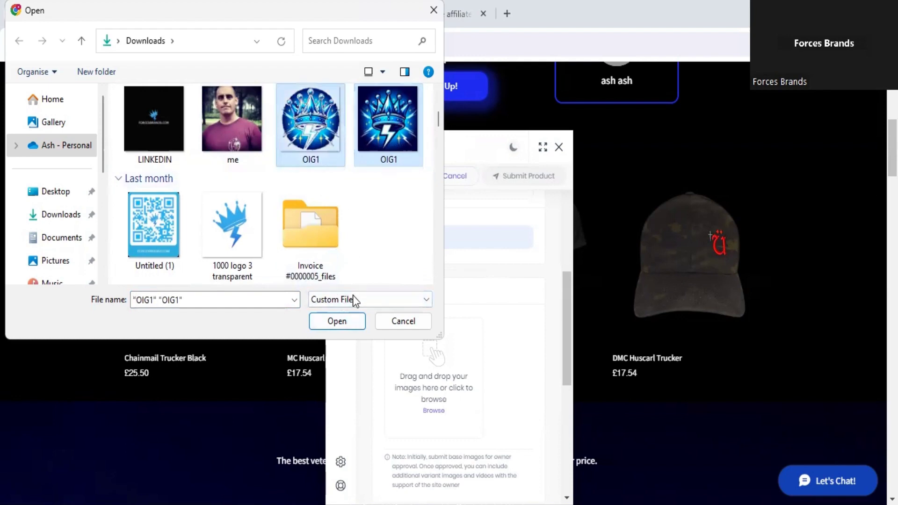
left_click(344, 324)
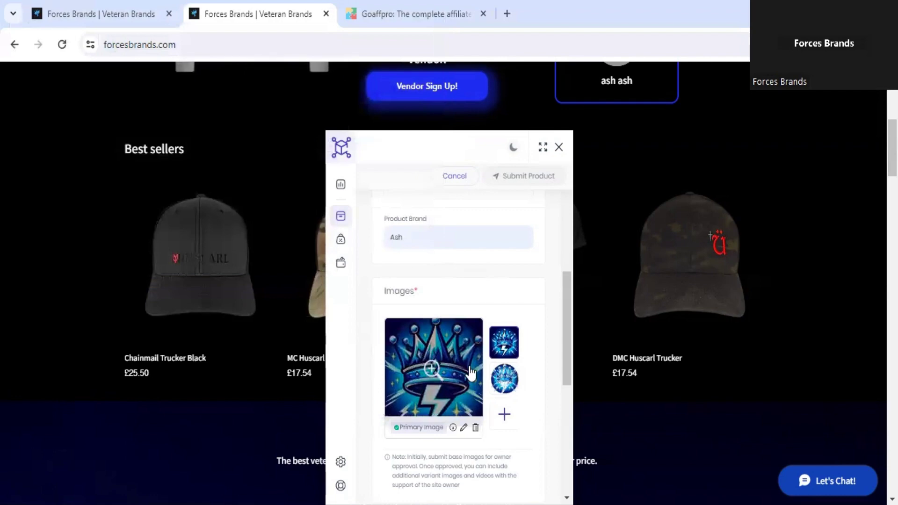
Price the product at 10, giving an 8.50 vendor and 1.50 owner split
scroll(430, 360, "down", 5)
left_click(434, 358)
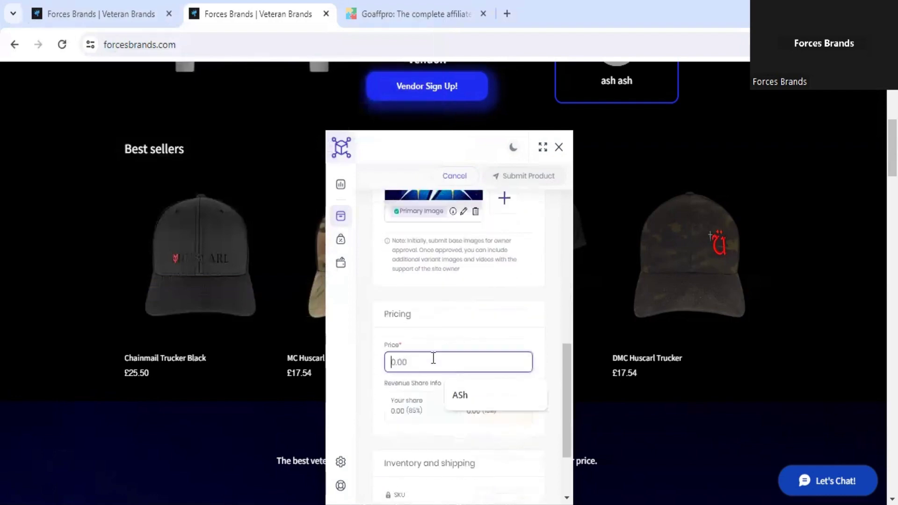
type("10")
left_click(436, 339)
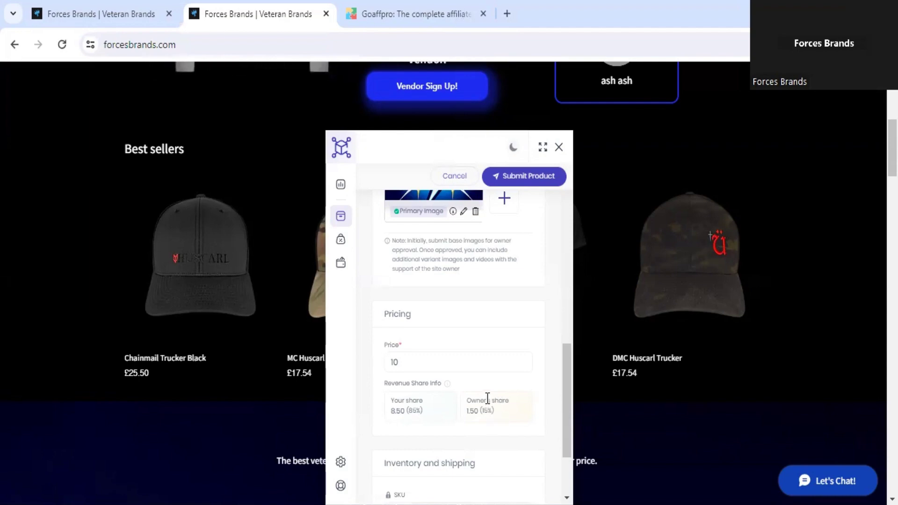
scroll(488, 398, "down", 4)
scroll(472, 370, "up", 5)
scroll(466, 342, "up", 6)
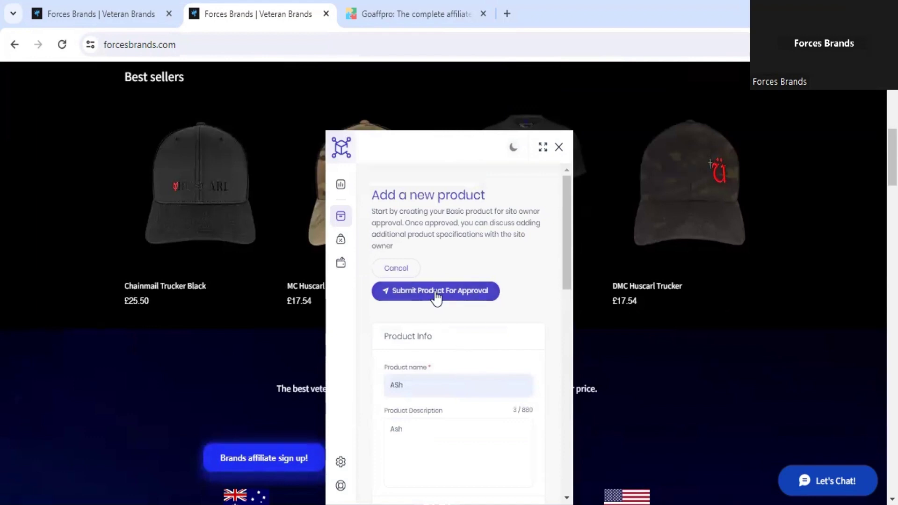
Submit ASh for owner approval, refresh the list and confirm it under Approved
left_click(429, 293)
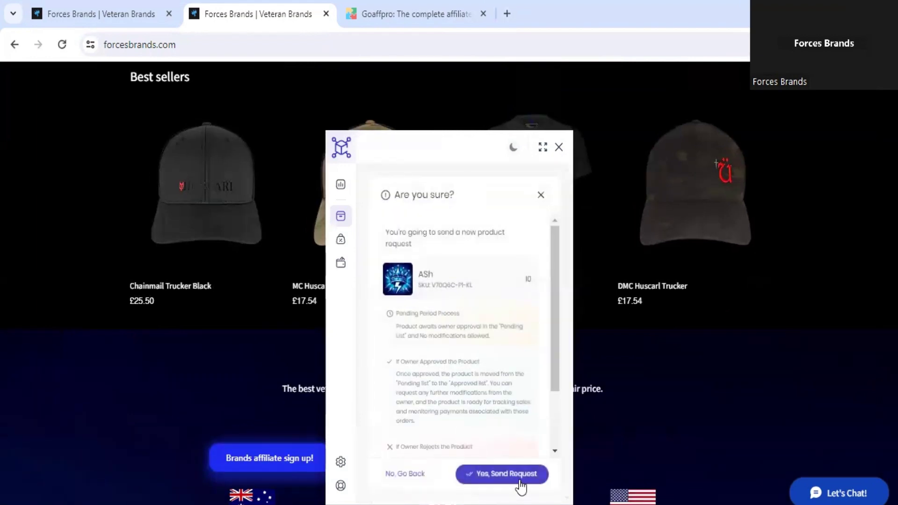
left_click(510, 483)
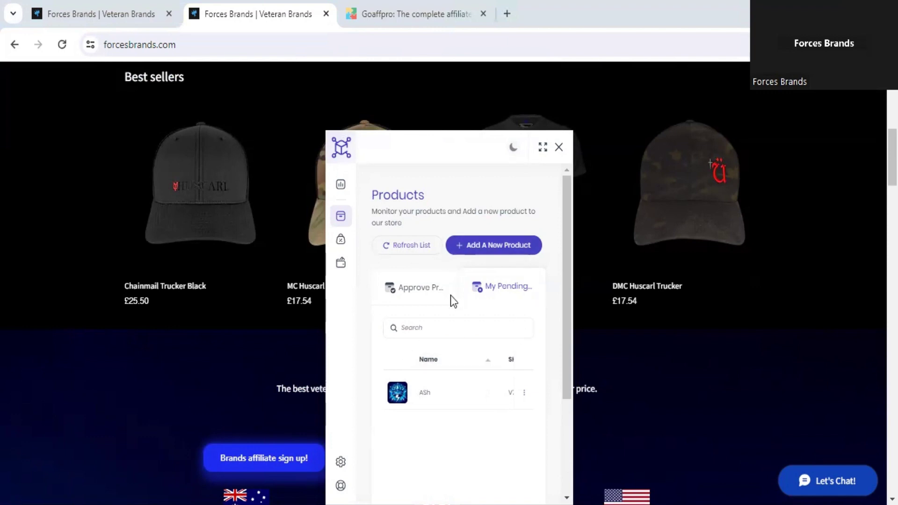
left_click(411, 247)
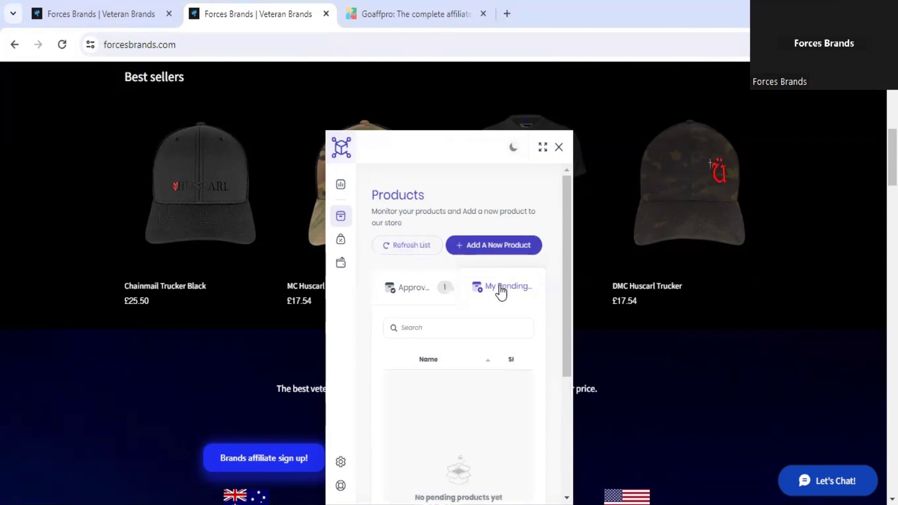
left_click(405, 294)
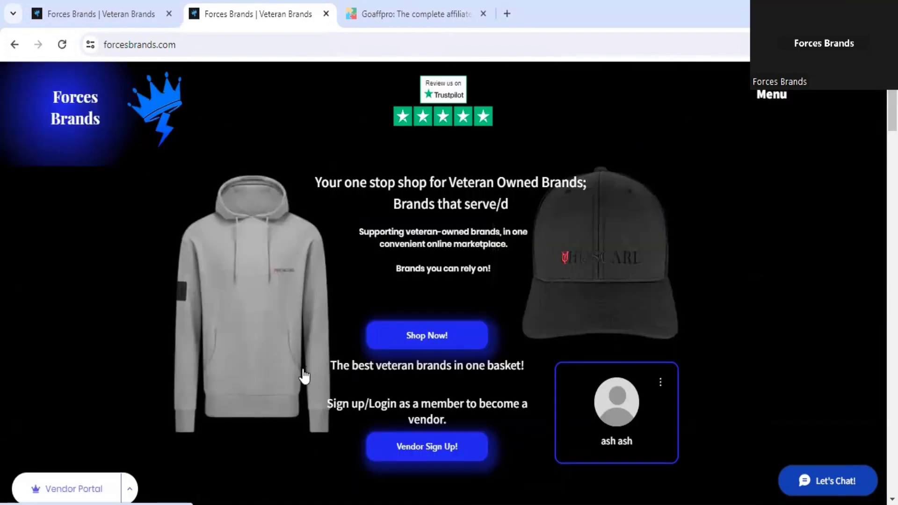
Open the All Products store and check that ASh is listed at £10.00
left_click(411, 348)
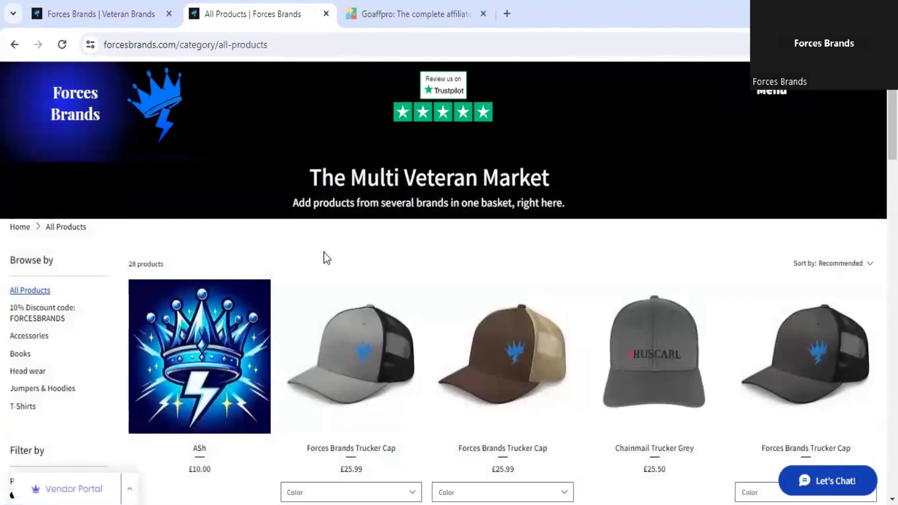
scroll(323, 255, "down", 2)
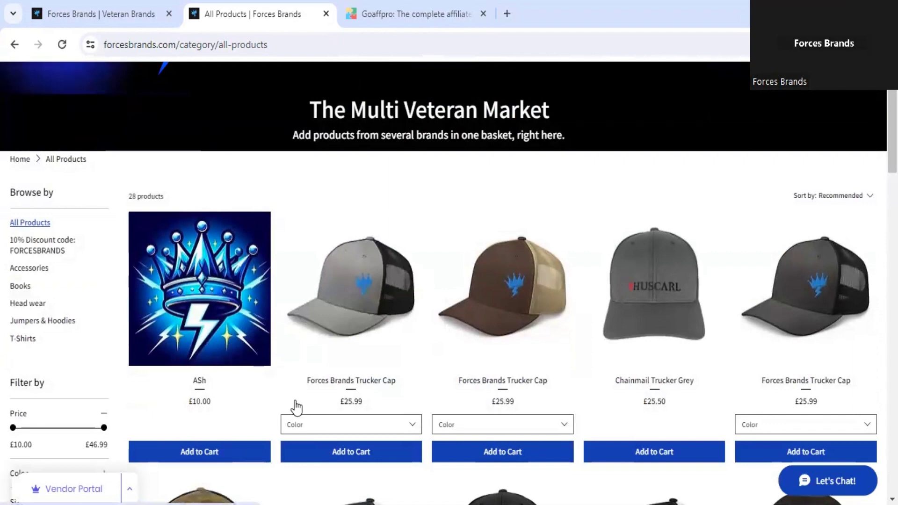
scroll(295, 402, "up", 2)
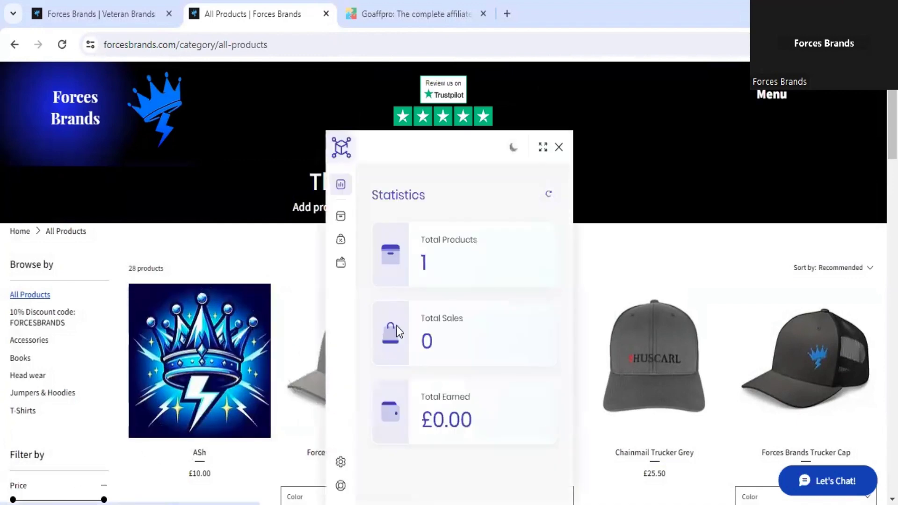
Verify ASh in the portal's product list and its 1-product statistics, then close the portal
scroll(391, 327, "down", 2)
left_click(343, 218)
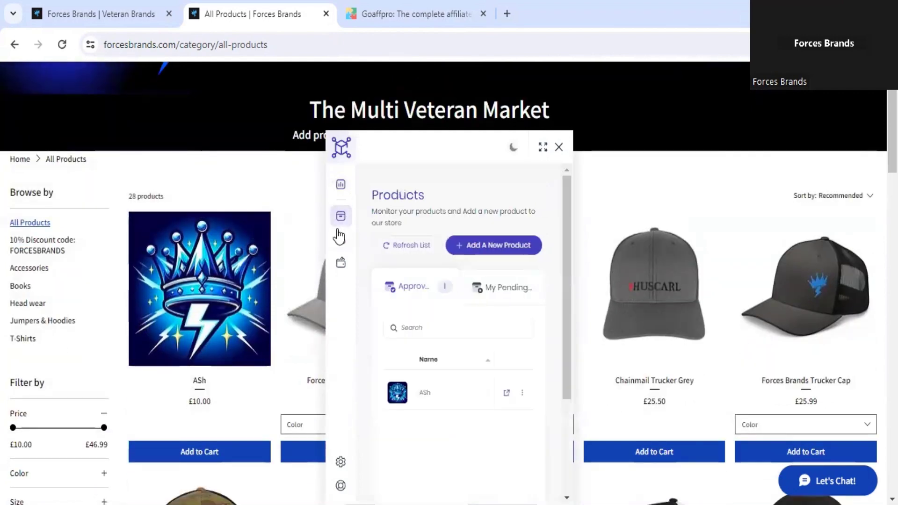
key("Escape")
left_click(75, 488)
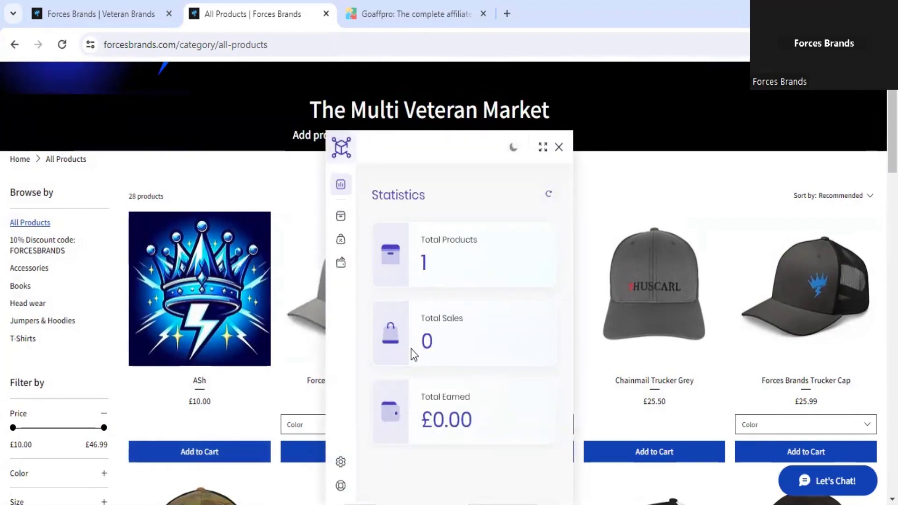
scroll(452, 344, "down", 3)
scroll(440, 380, "up", 3)
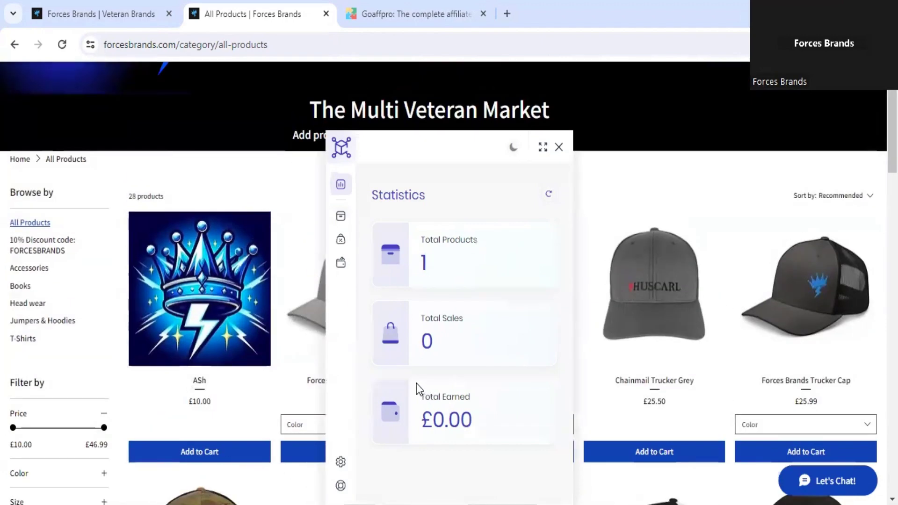
left_click(559, 148)
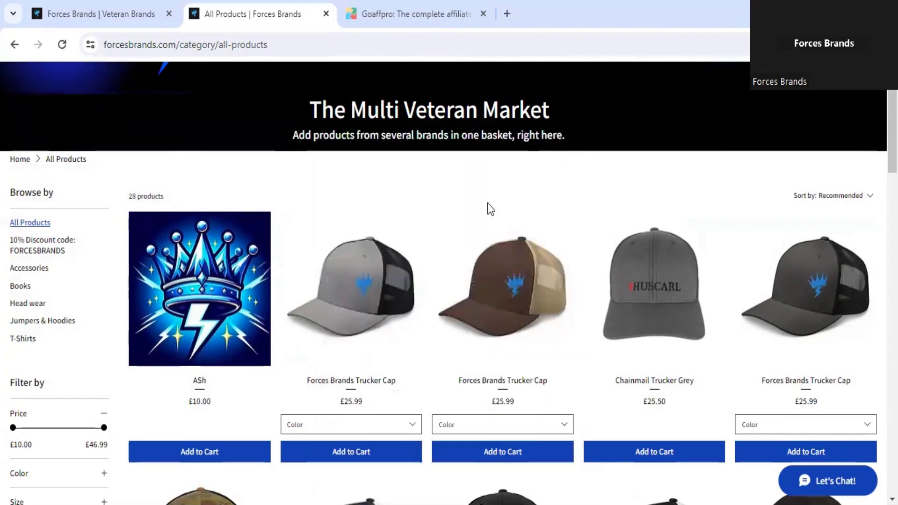